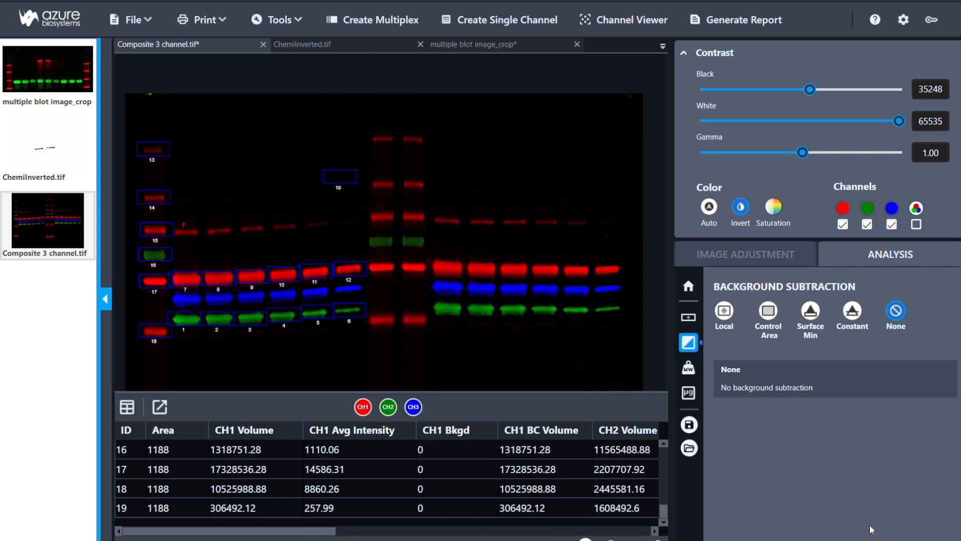
Step: Apply Local background subtraction and inspect the table values for bands 7 and 12
left_click(724, 312)
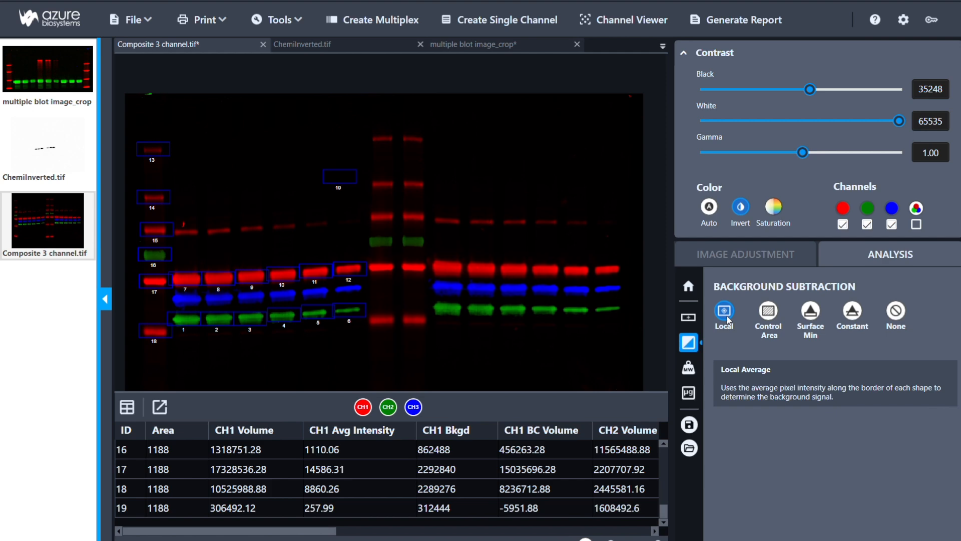
left_click(193, 284)
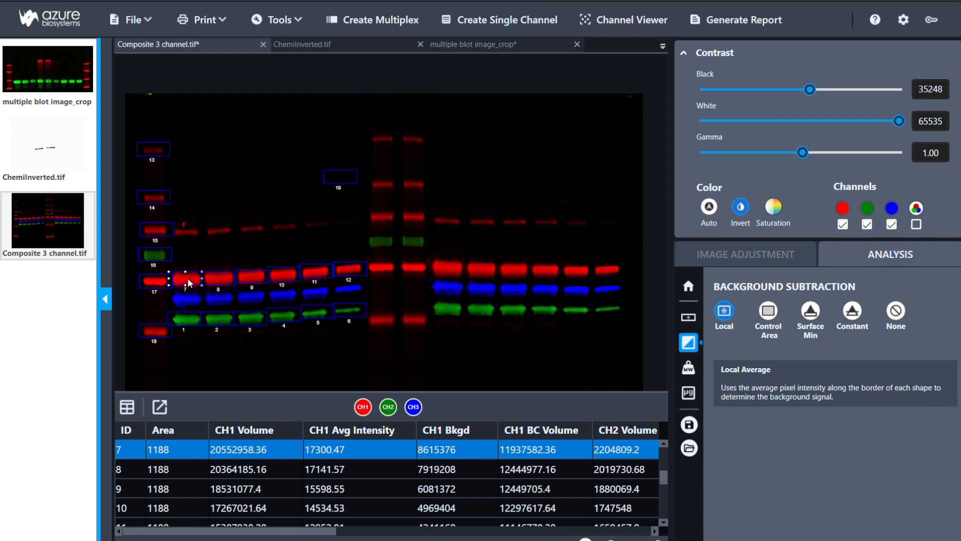
left_click(363, 272)
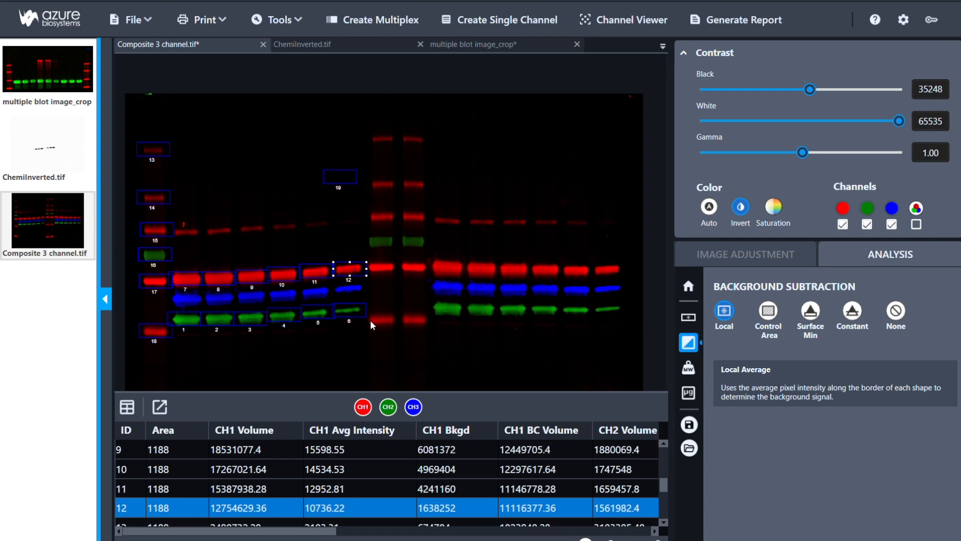
Step: Switch to Control Area background subtraction and designate region 19 as the background control
left_click(768, 311)
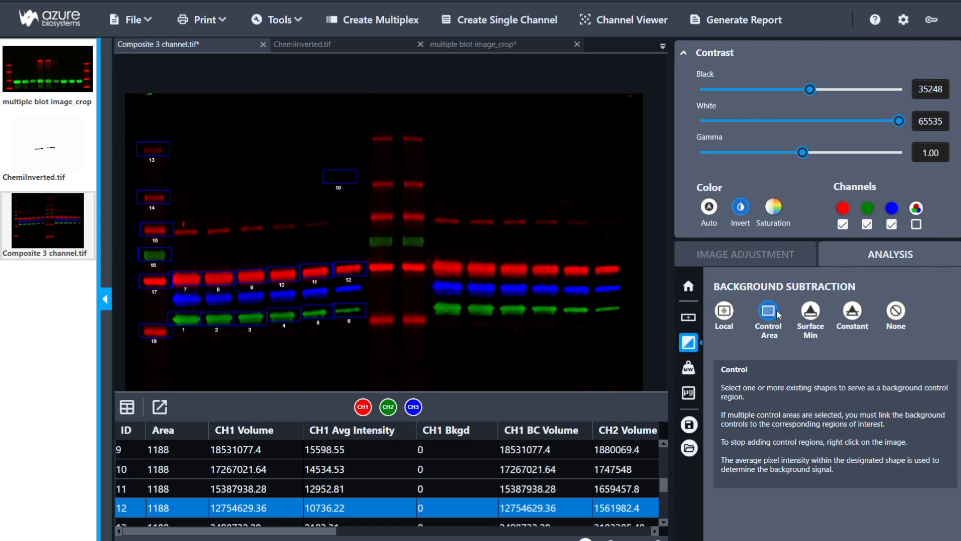
left_click(769, 311)
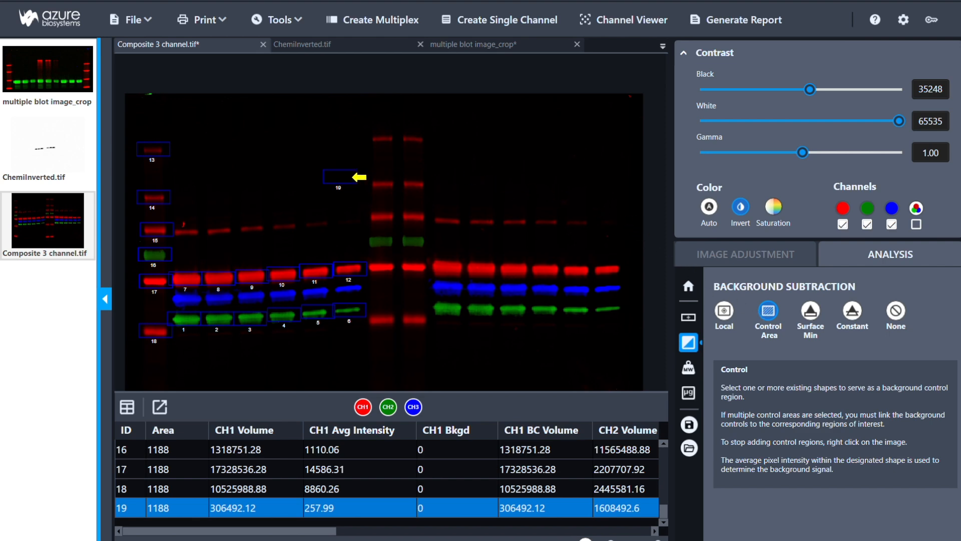
left_click(354, 177)
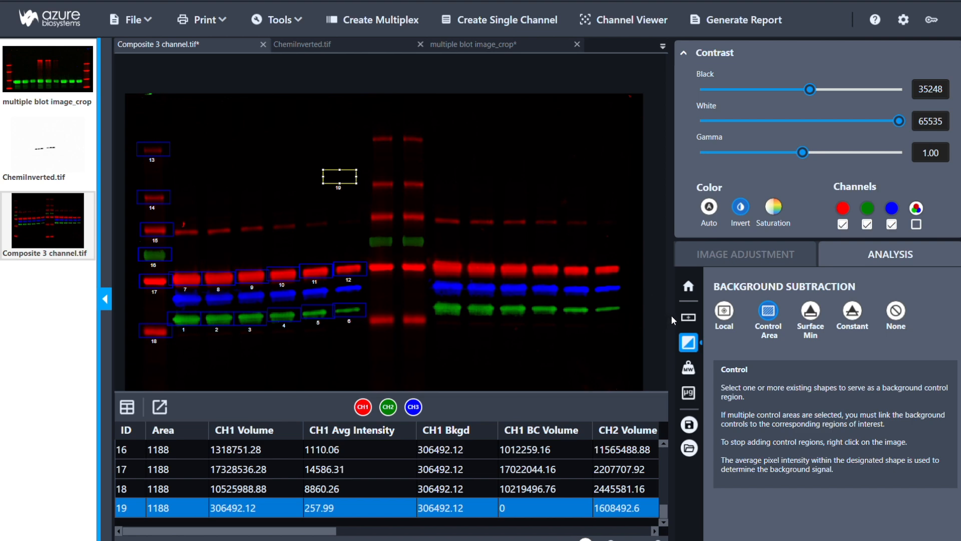
Step: Draw a rectangular region with an area of about 2975 in the empty space below bands 5 and 6
left_click(692, 321)
left_click(800, 363)
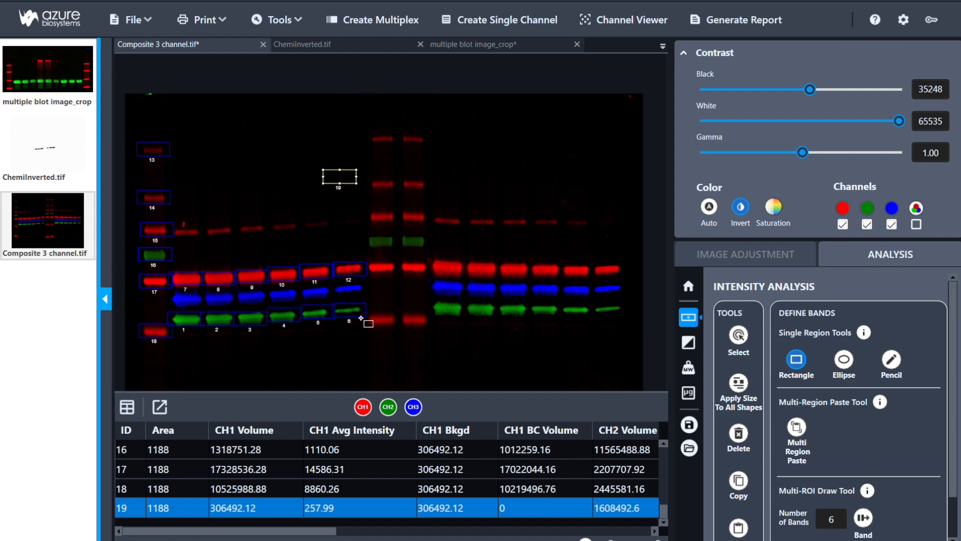
left_click_drag(295, 339, 347, 360)
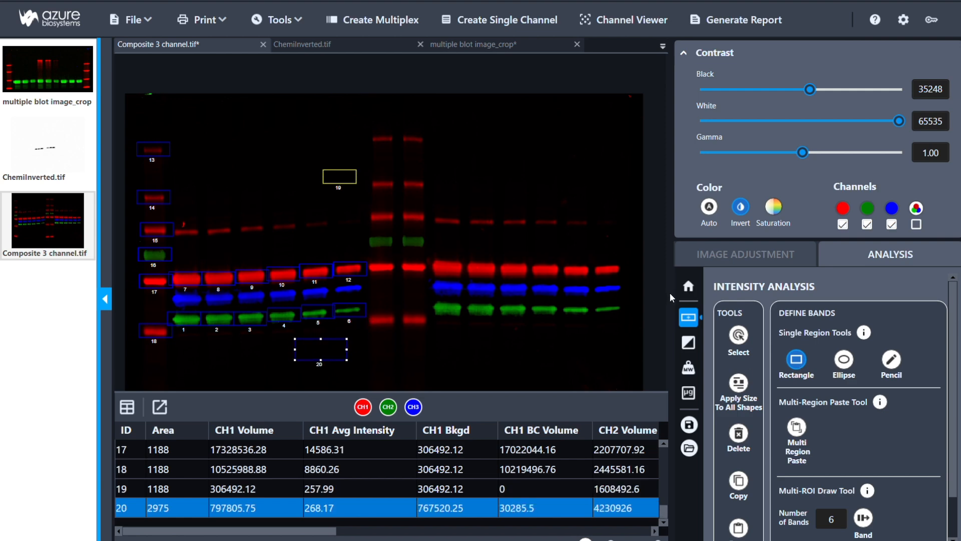
Step: Reset the background subtraction and designate regions 20 and 19 as the two background control areas
left_click(689, 343)
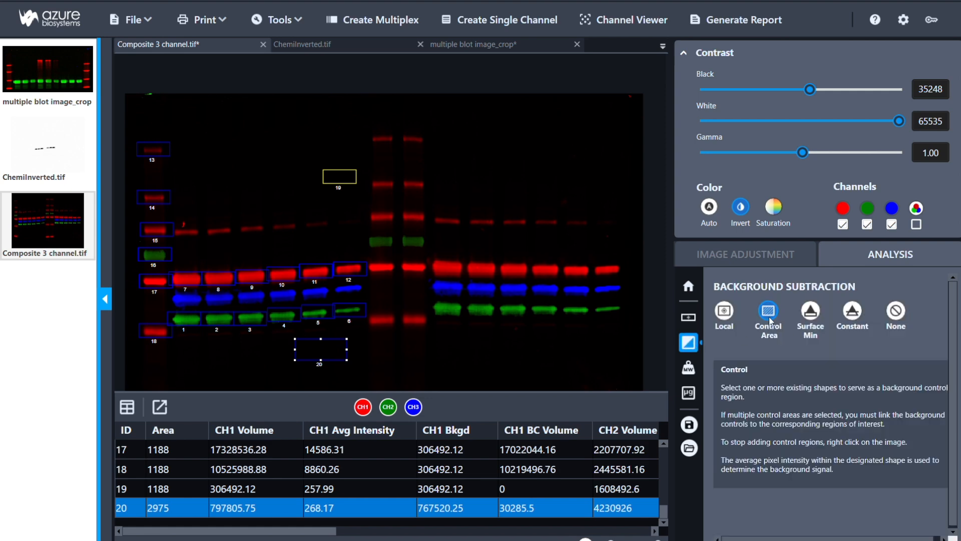
left_click(901, 313)
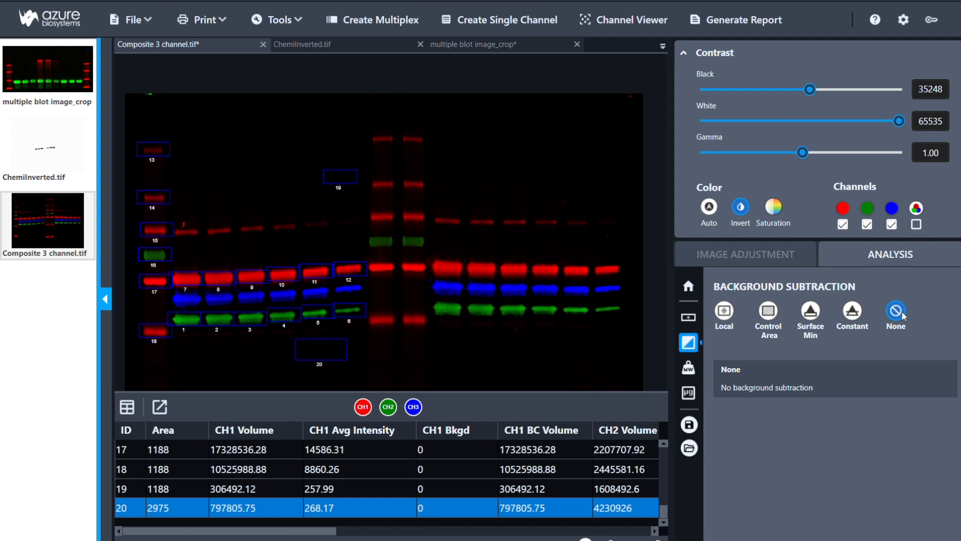
left_click(769, 315)
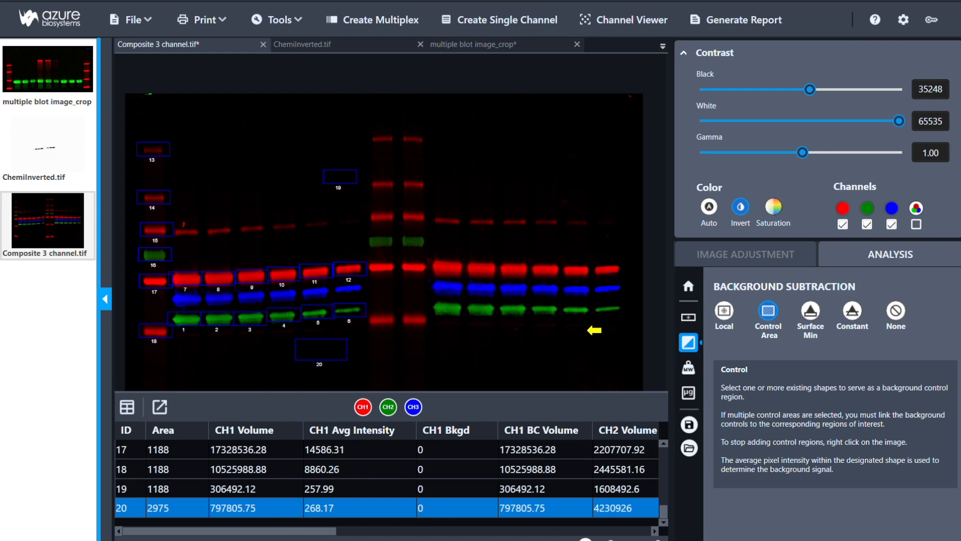
left_click(342, 355)
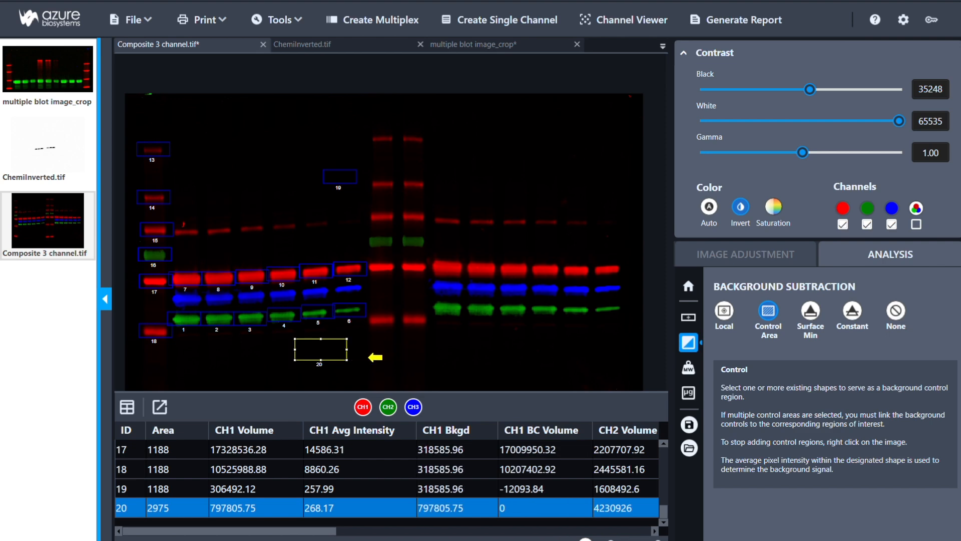
left_click(339, 177)
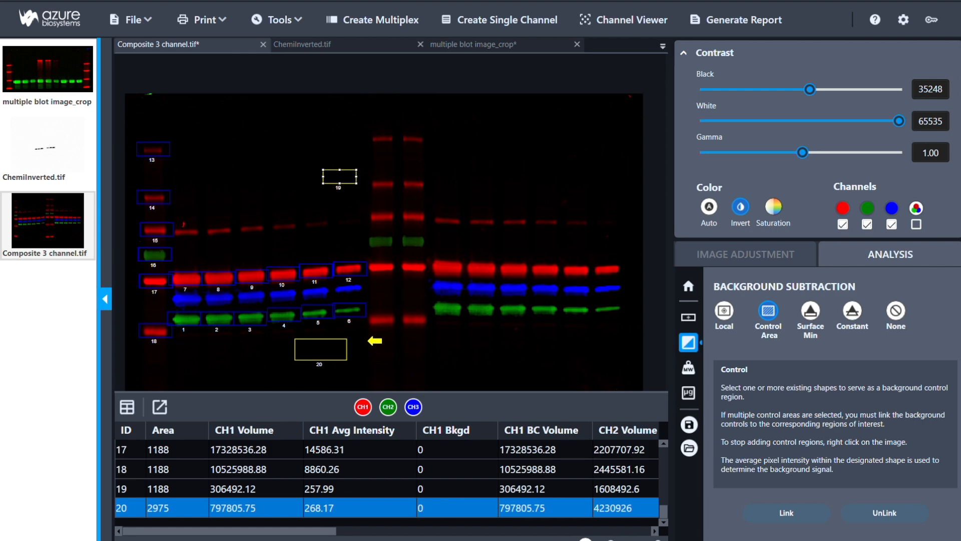
right_click(368, 341)
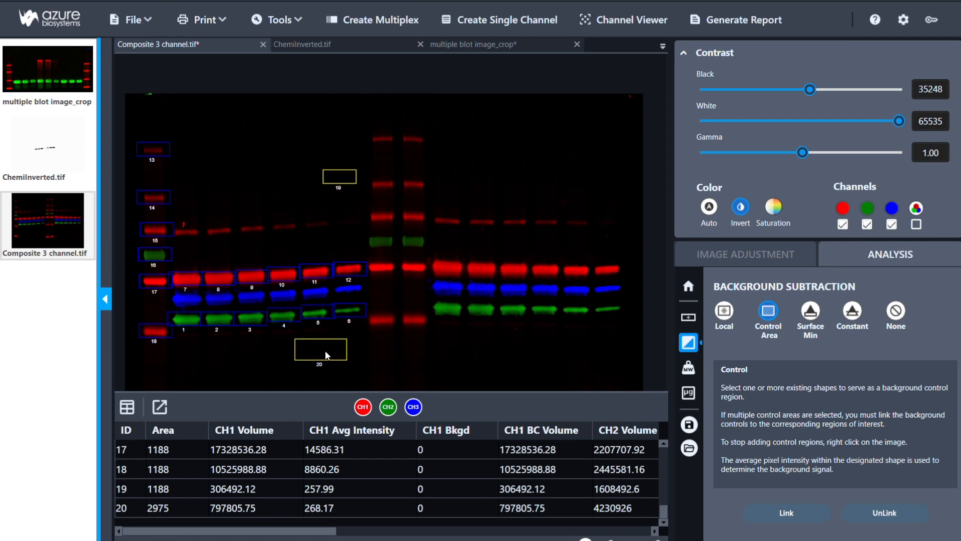
Step: Link bands 7–12 and 14–17 to control area 19, and bands 1–6 and 18 to control area 20
left_click_drag(373, 159, 129, 295)
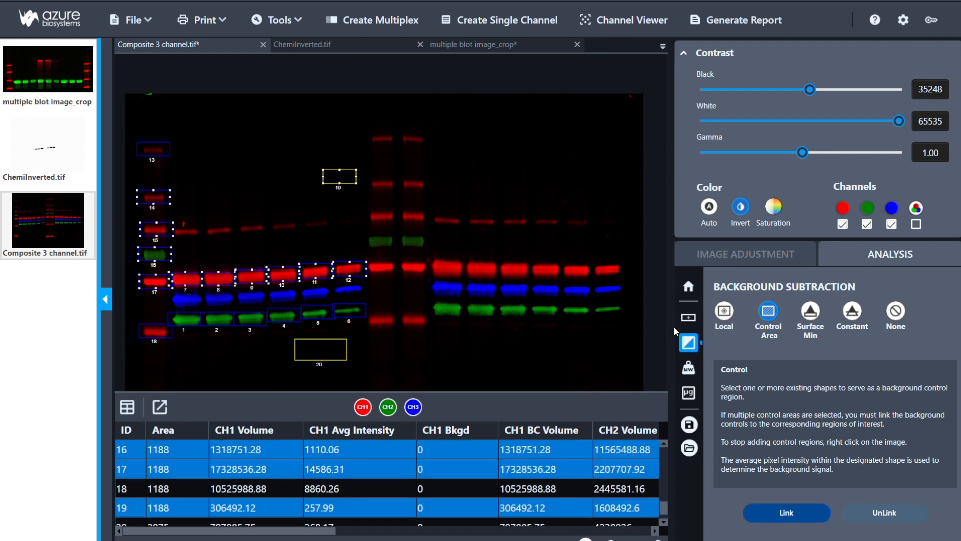
left_click(773, 515)
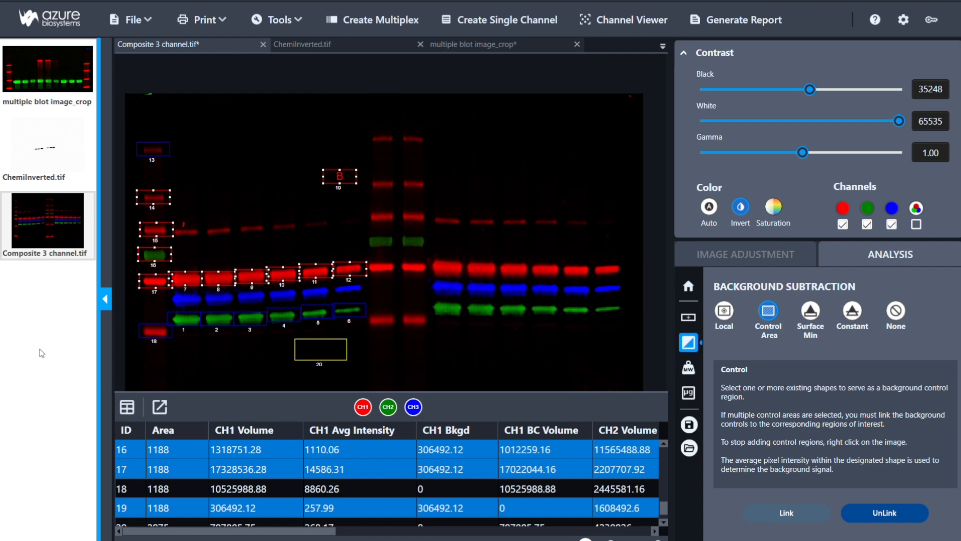
left_click_drag(129, 298, 391, 377)
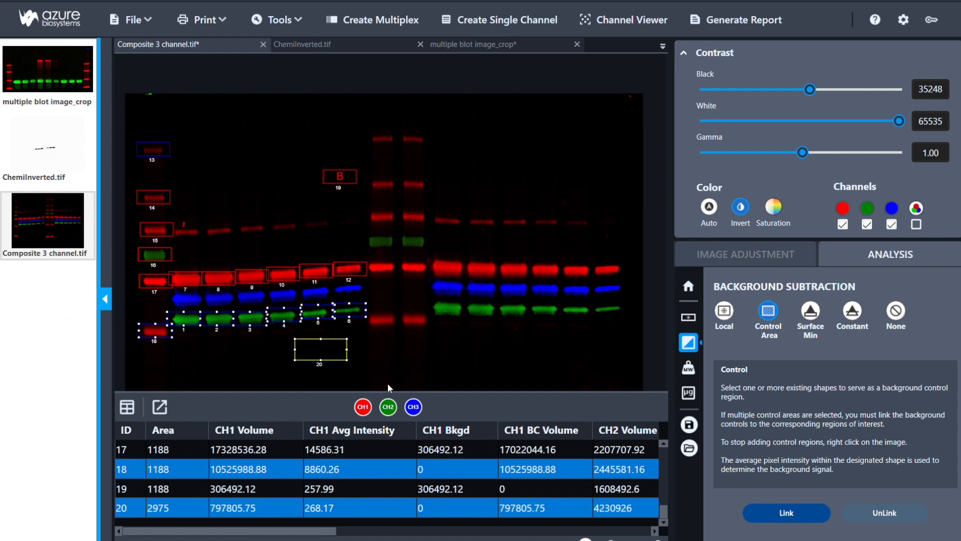
left_click(788, 516)
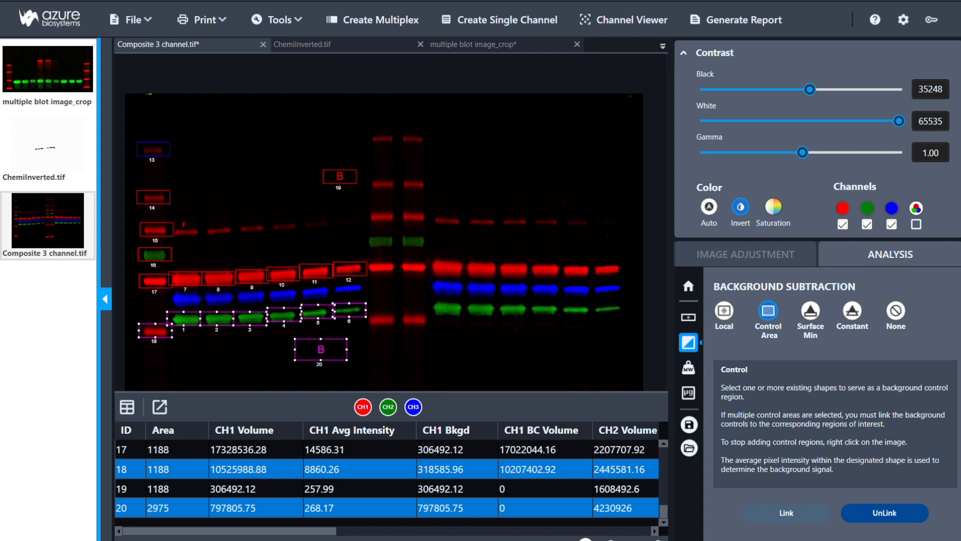
Step: Examine the results table for each band's background values and assigned control area
left_click_drag(257, 530, 572, 530)
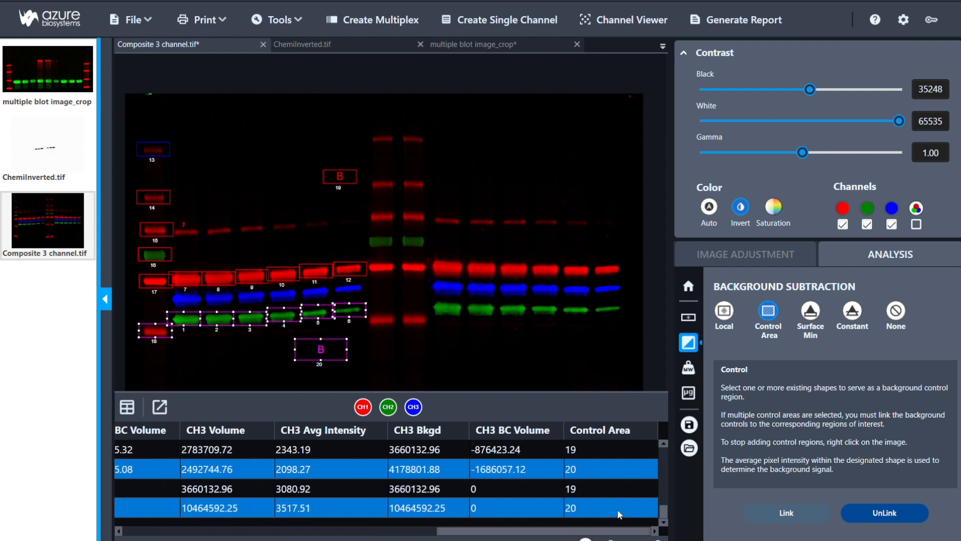
scroll(609, 494, "up", 5)
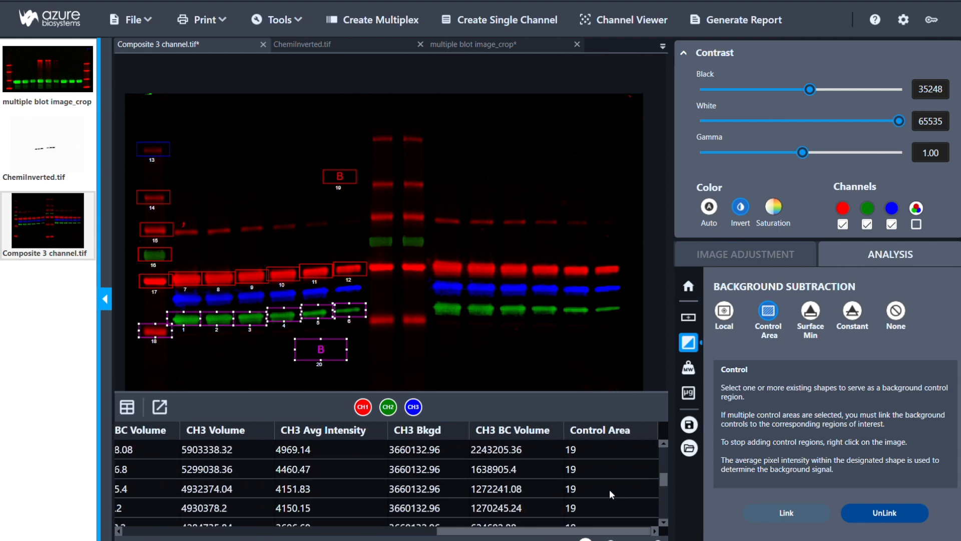
scroll(608, 488, "down", 3)
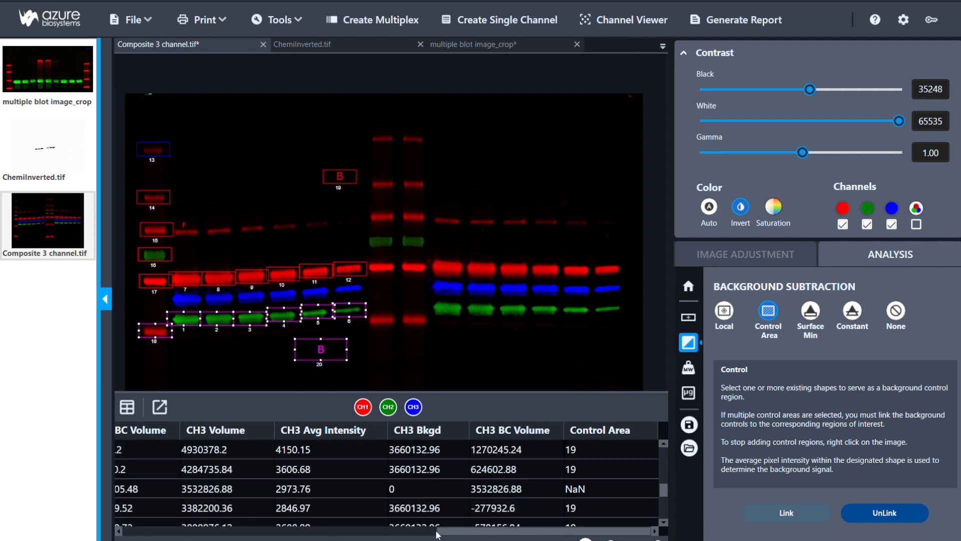
left_click_drag(473, 532, 177, 536)
left_click_drag(272, 535, 566, 535)
Step: Clear the control area subtraction and apply Surface Min background subtraction
left_click(895, 310)
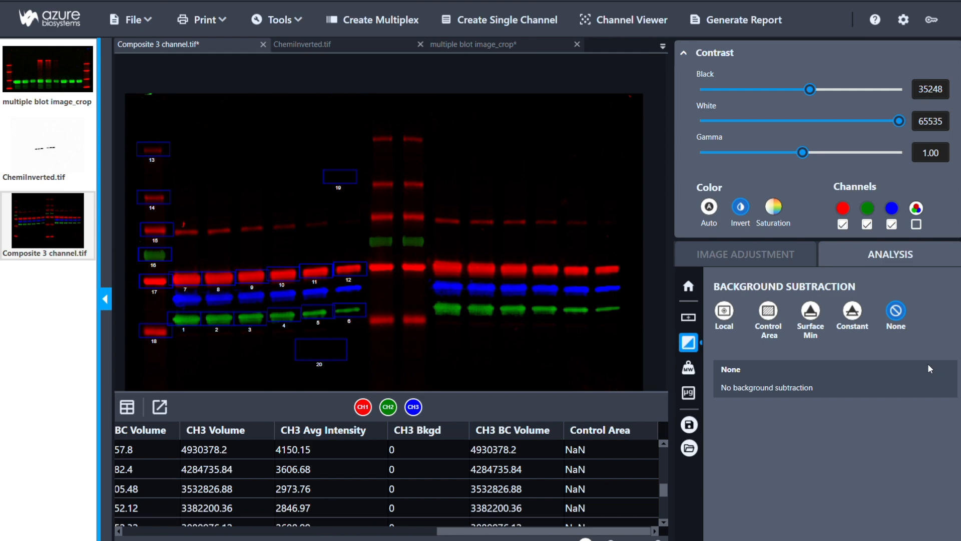
left_click(811, 313)
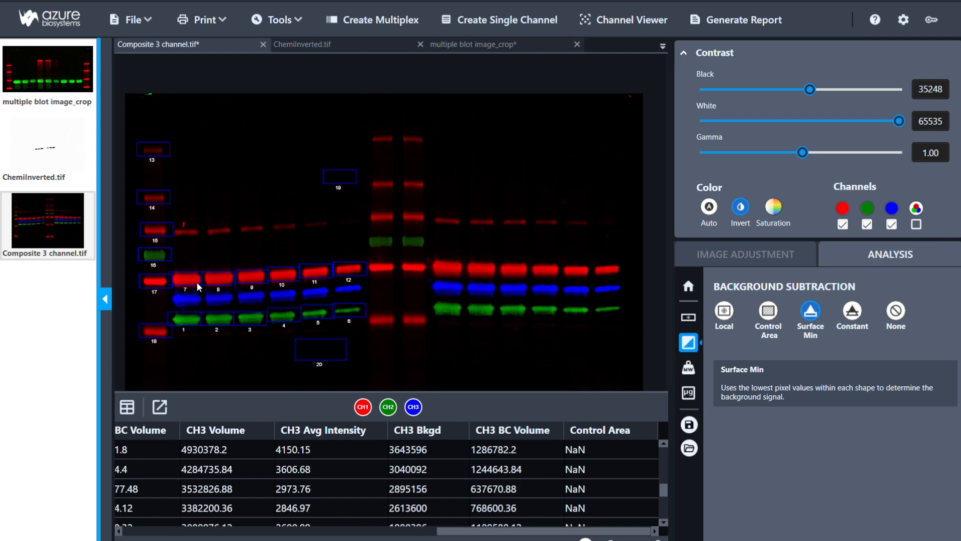
Step: Replace the Surface Min method with Constant background subtraction using a value of 100
left_click(896, 311)
left_click(855, 314)
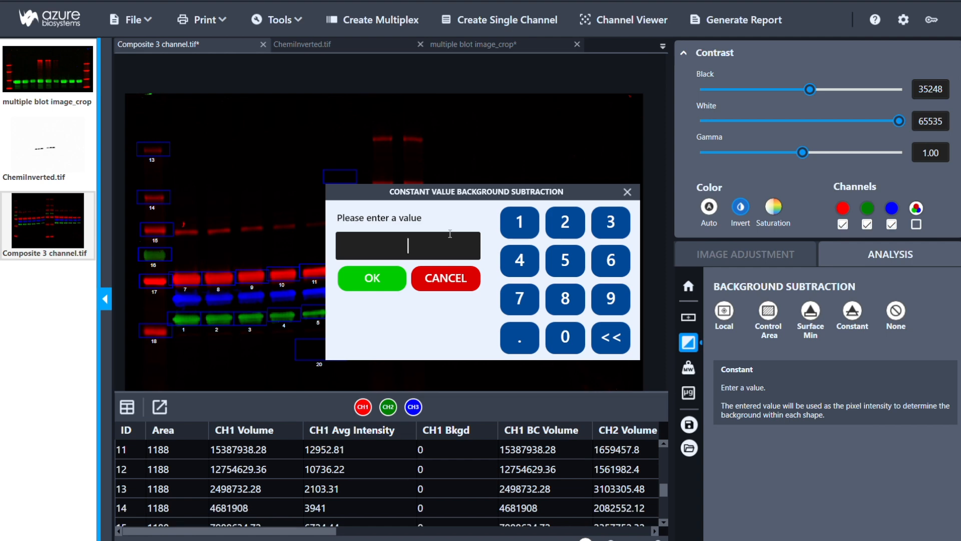
type("100")
left_click(381, 281)
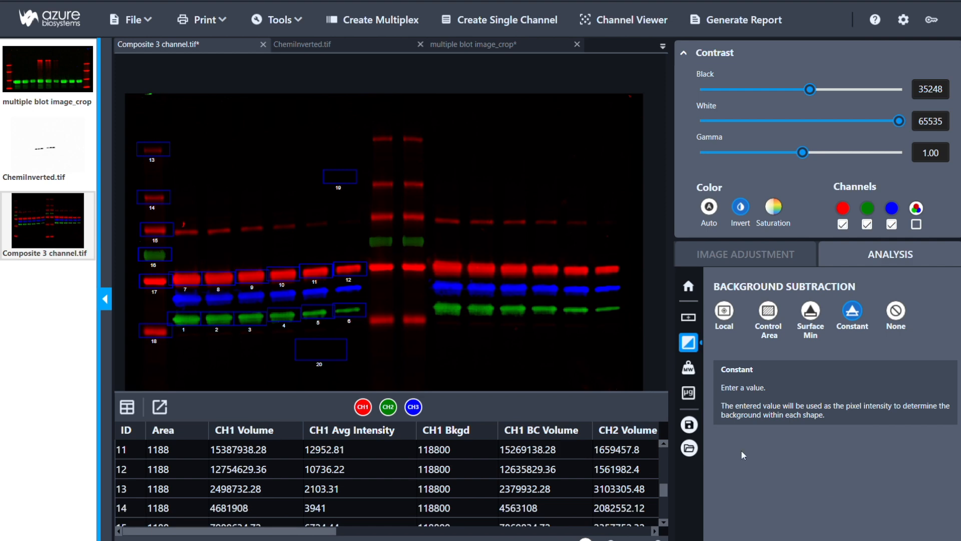